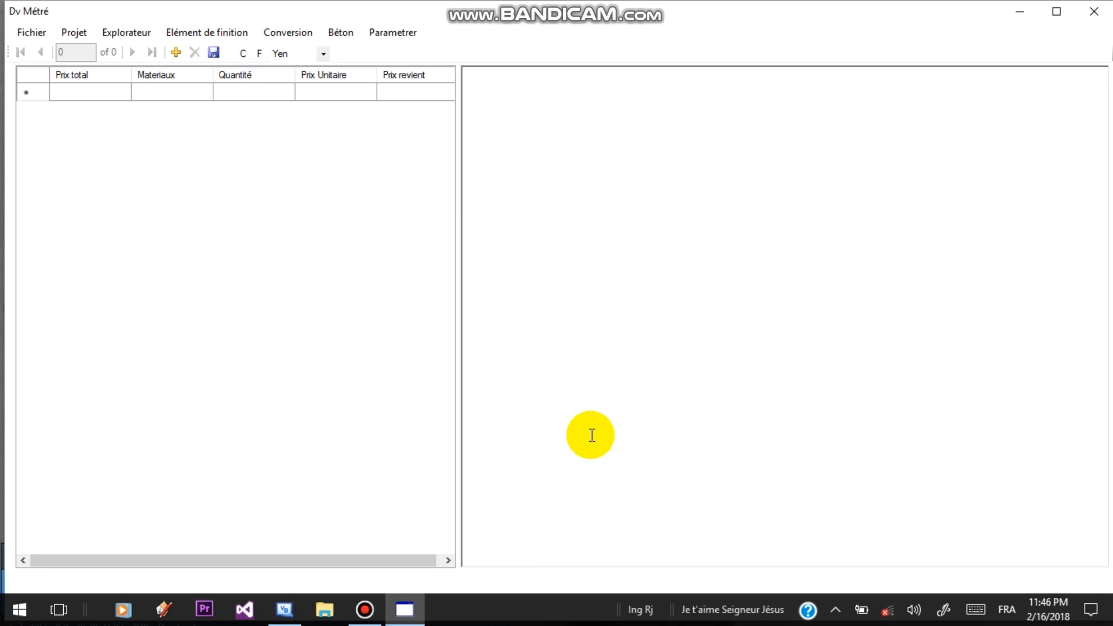
Open the Dalle à corps creux calculation from the project elements and set its Surface to 100
left_click(76, 32)
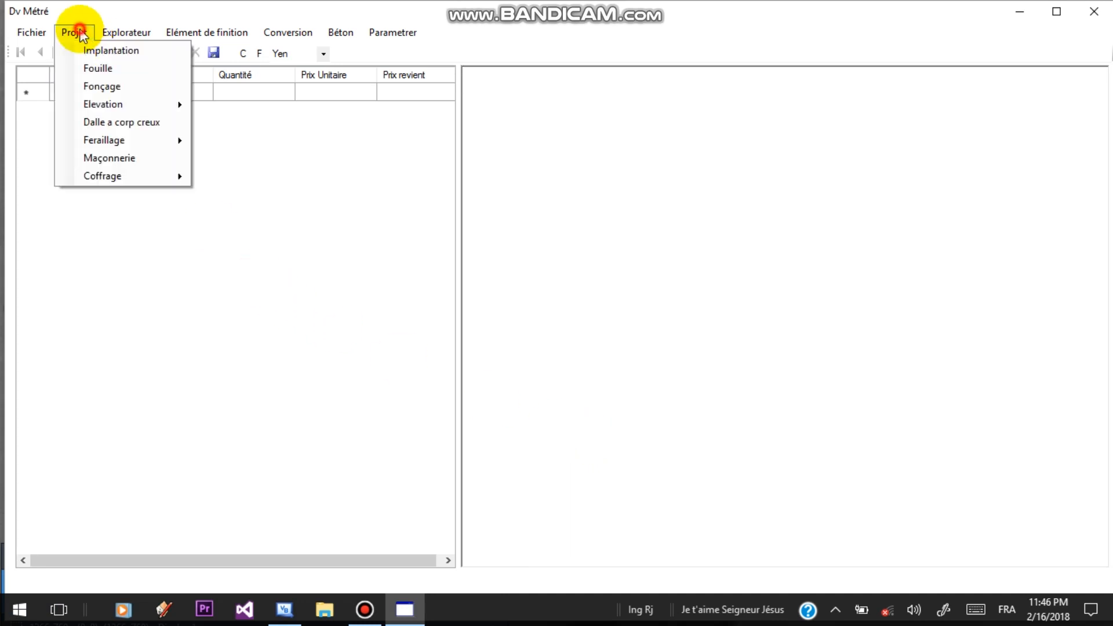
mouse_move(138, 142)
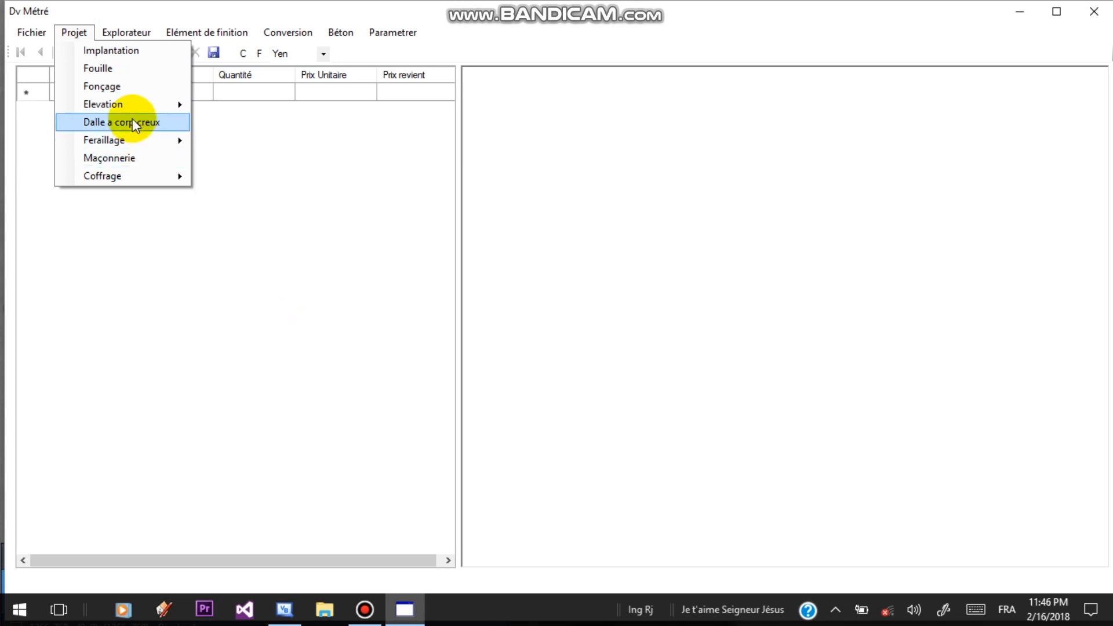
left_click(135, 123)
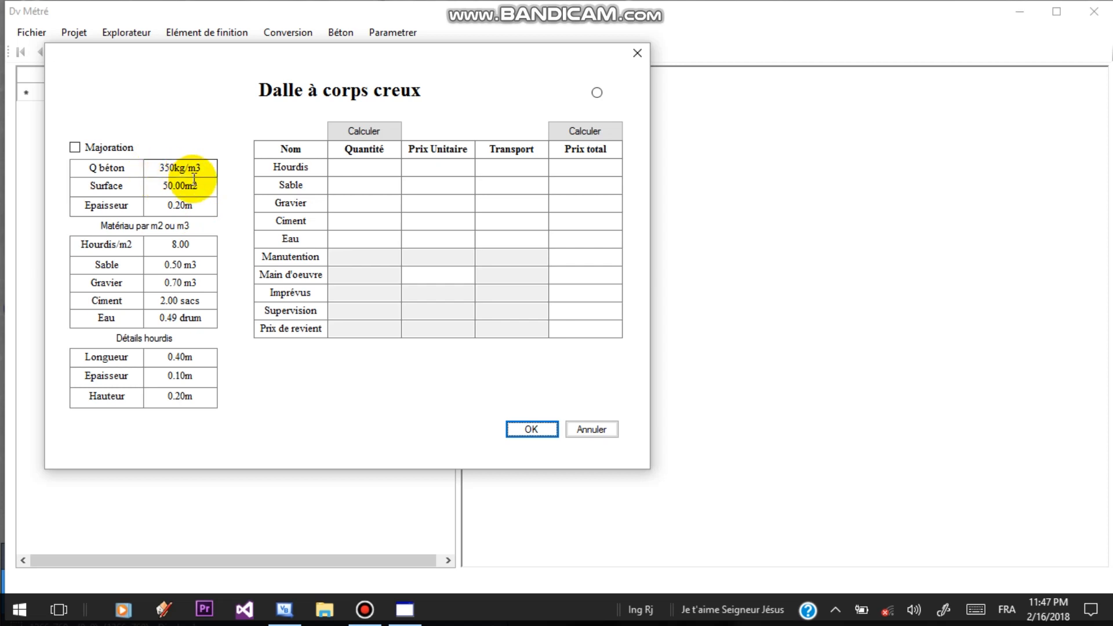
left_click(160, 186)
double_click(181, 192)
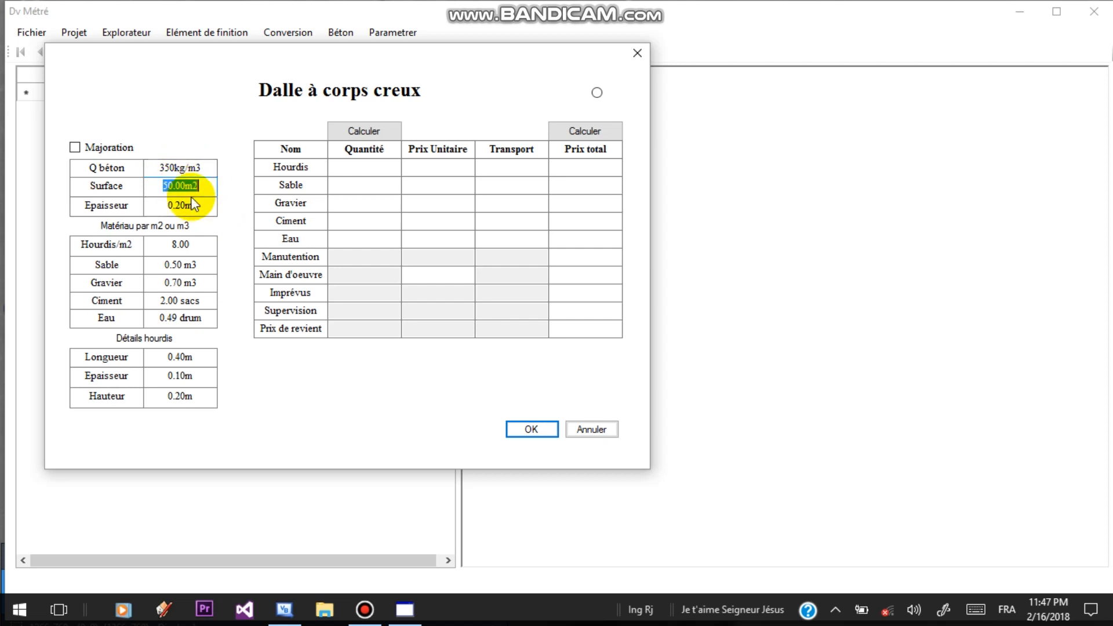
type("1000")
key("BackSpace")
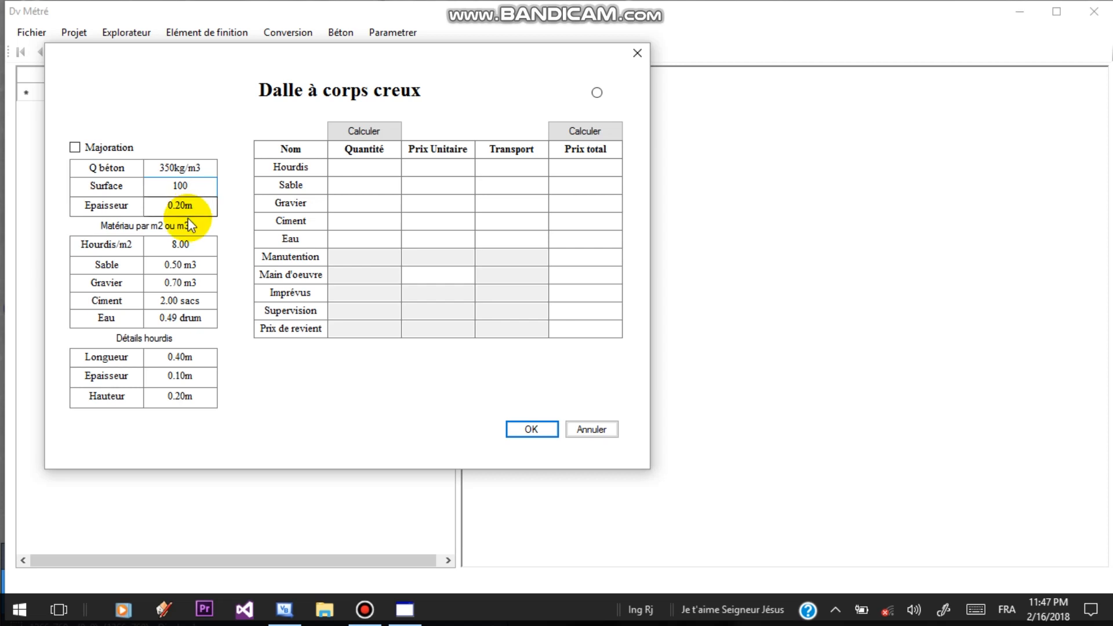
Set the slab's Epaisseur to 0.15
left_click(203, 207)
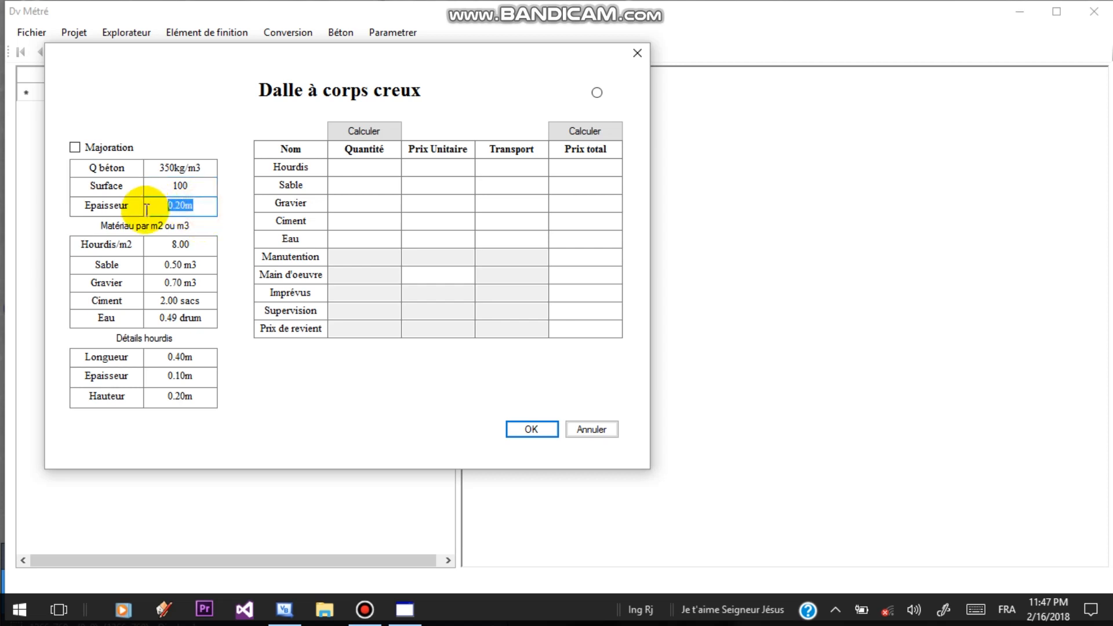
type("15")
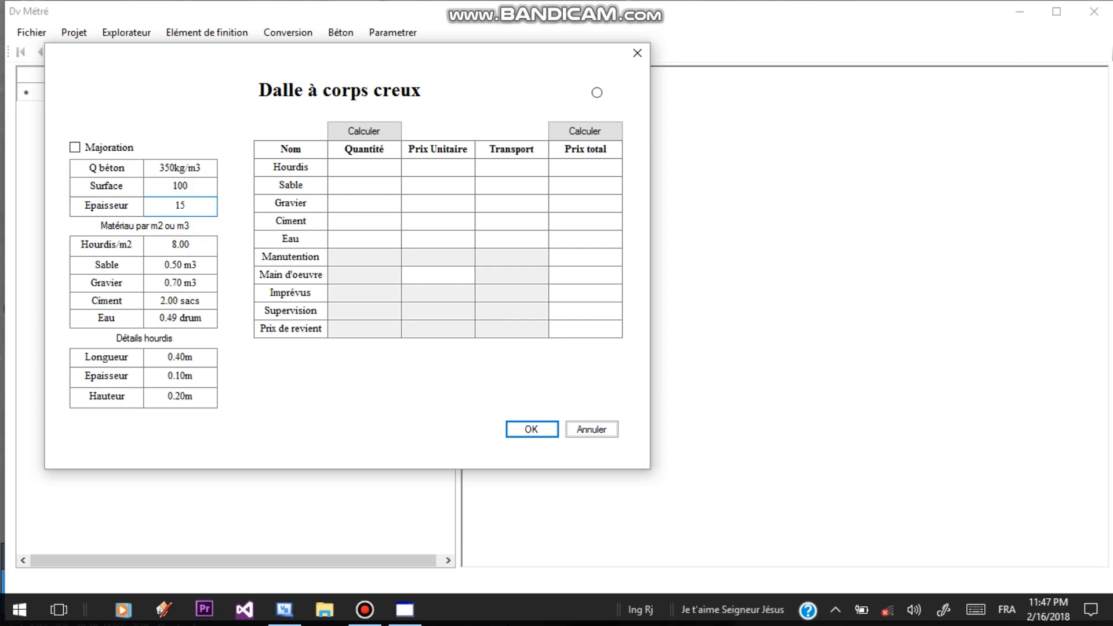
key("BackSpace")
key("BackSpace")
type(".015")
key("BackSpace")
key("BackSpace")
key("BackSpace")
key("BackSpace")
type("0.15")
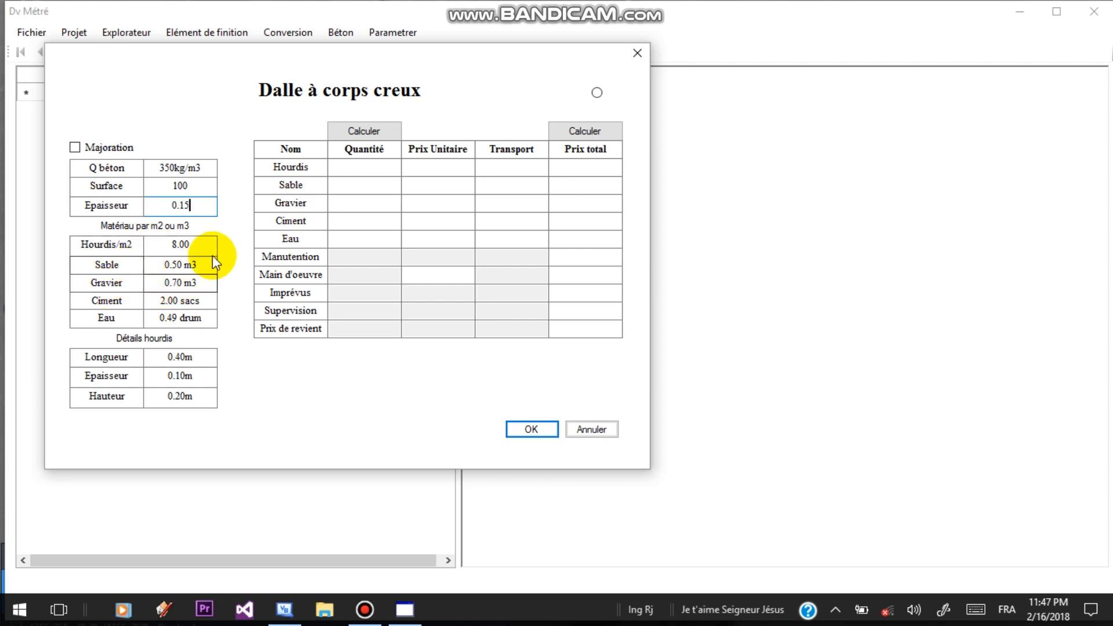
Examine the material ratios per m2 or m3 and the length in the hourdis details
left_click(198, 243)
double_click(183, 240)
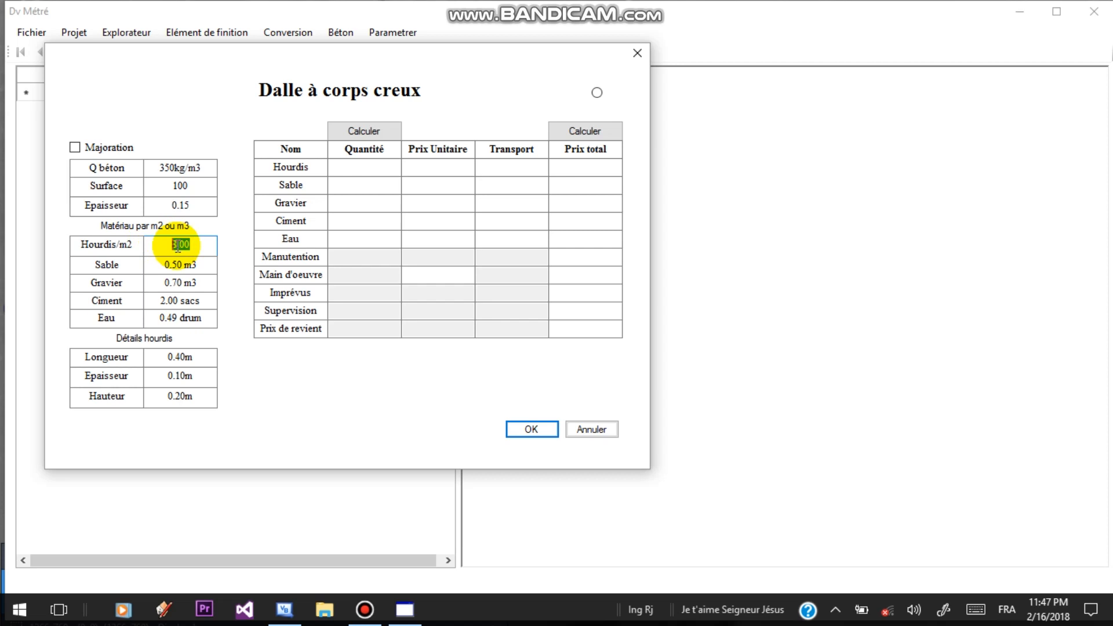
left_click_drag(151, 265, 142, 302)
left_click_drag(212, 323, 150, 326)
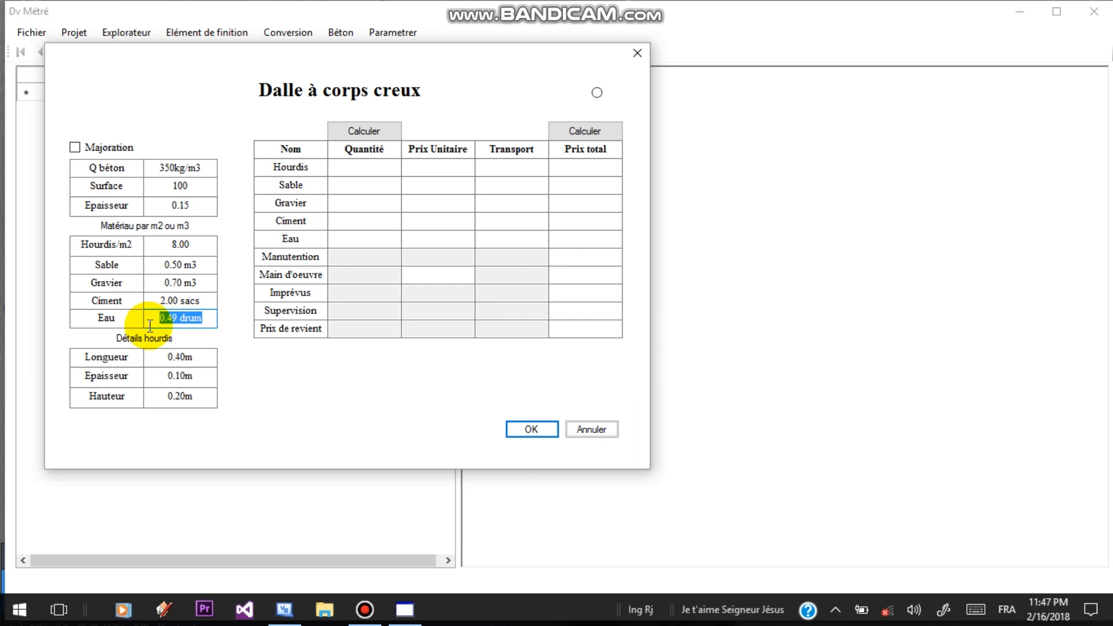
left_click(196, 291)
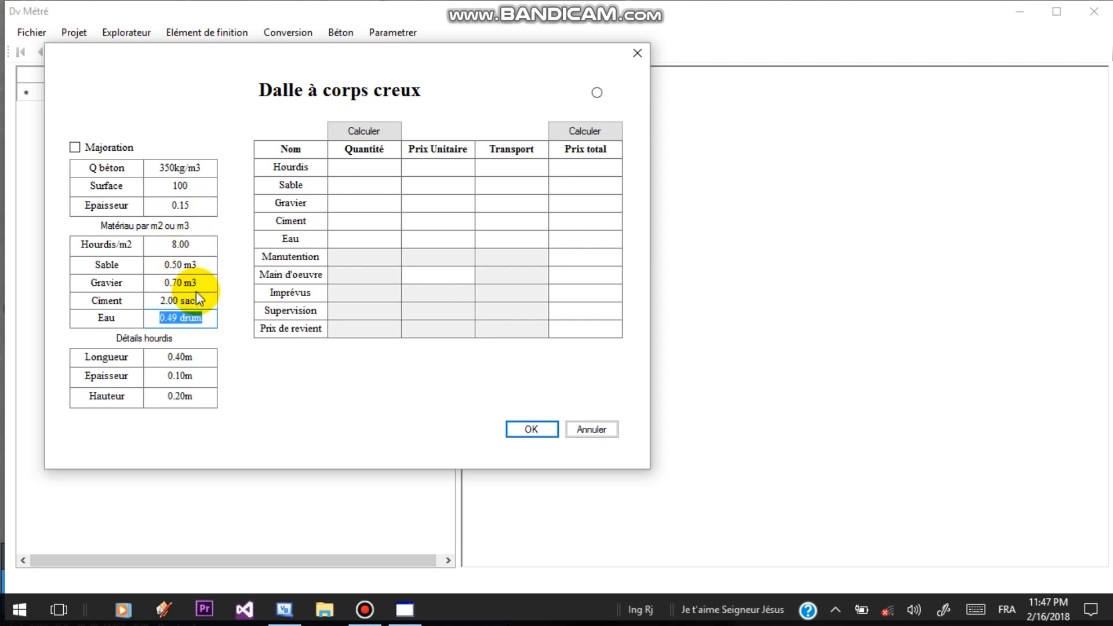
left_click(199, 301)
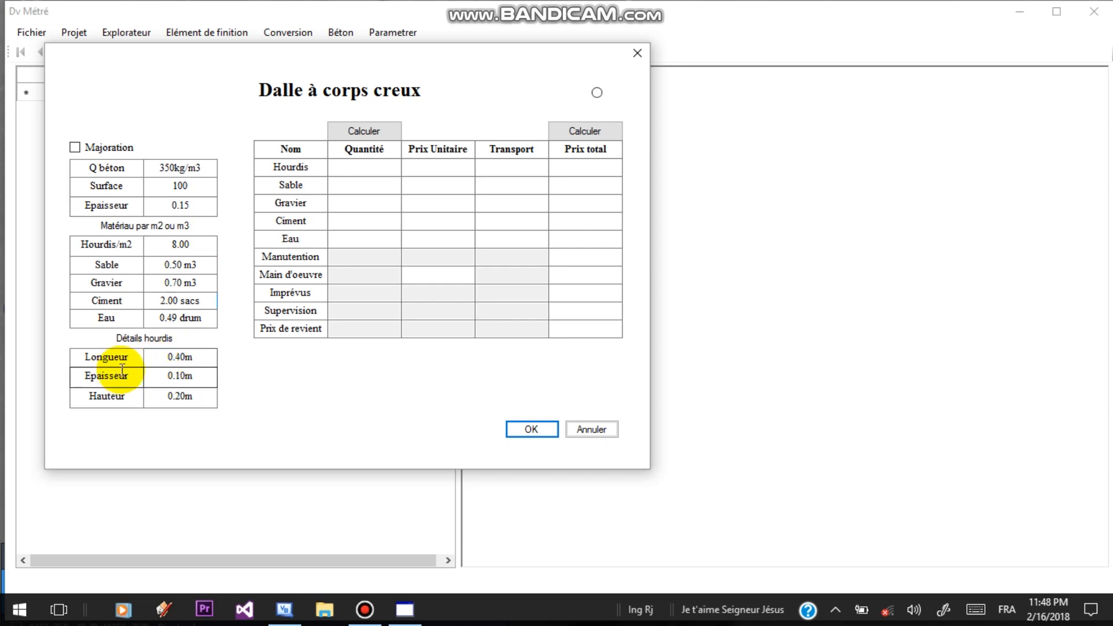
left_click(198, 357)
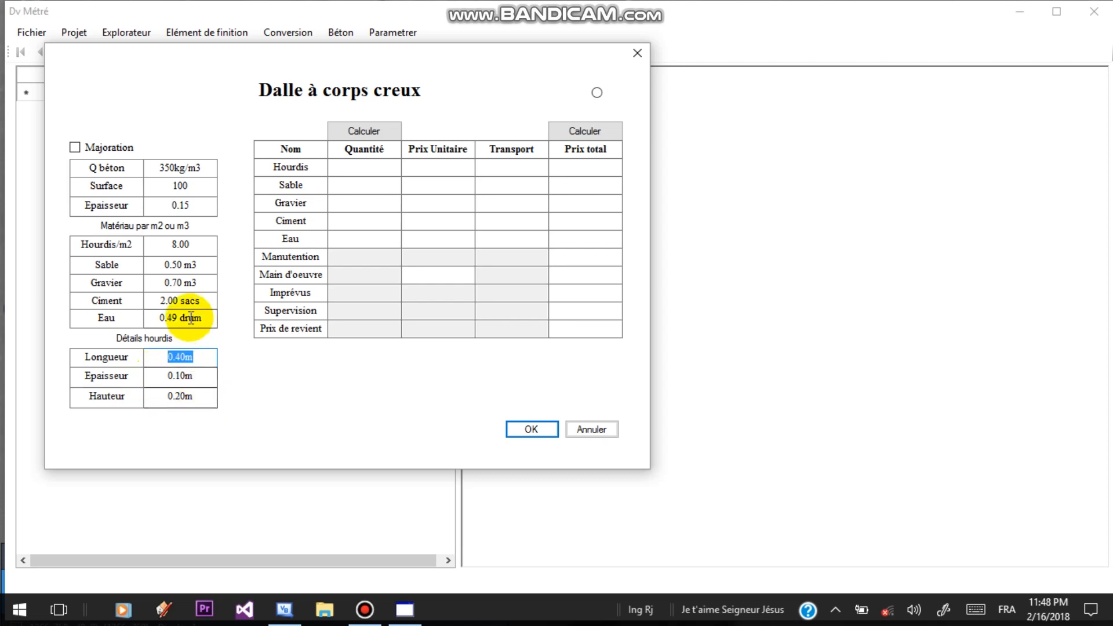
Calculate the material quantities, and recalculate them with Majoration enabled
left_click(375, 131)
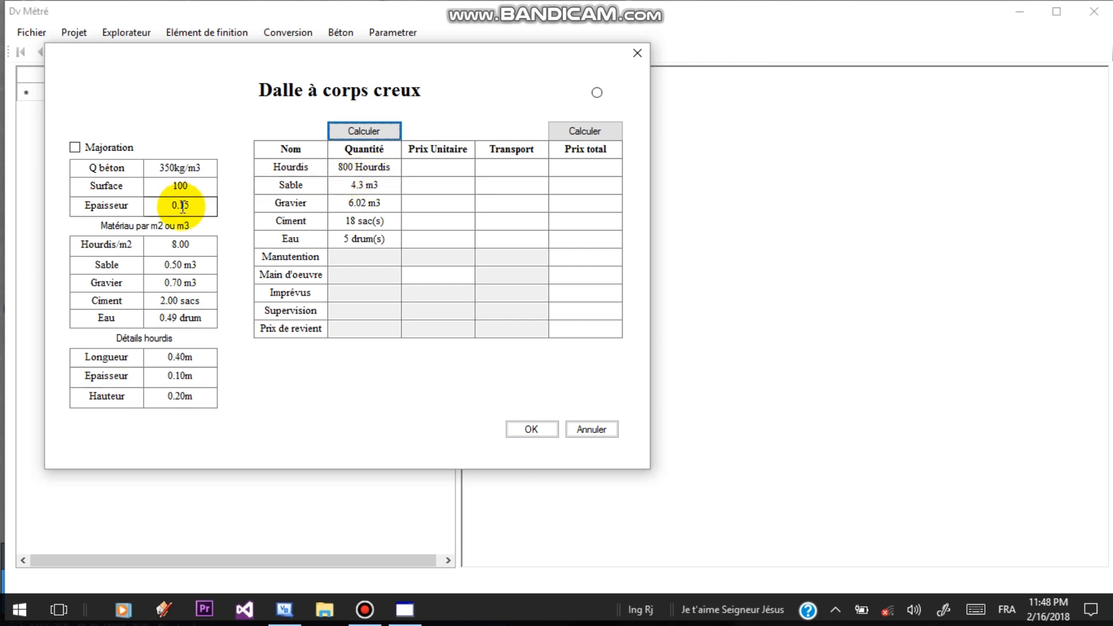
left_click(80, 152)
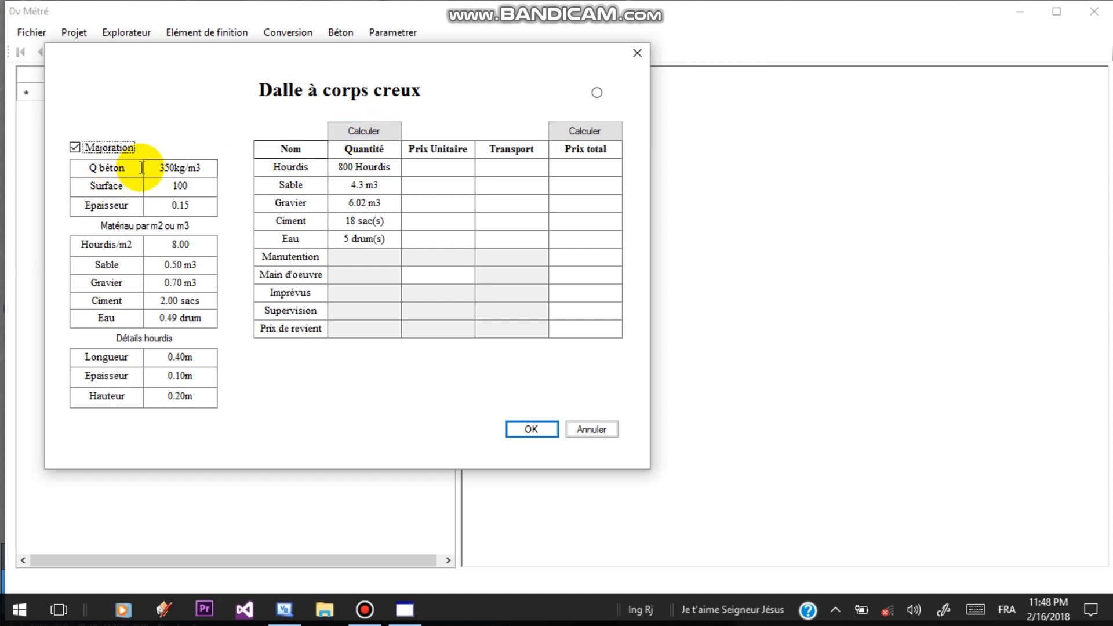
left_click(370, 131)
left_click(351, 188)
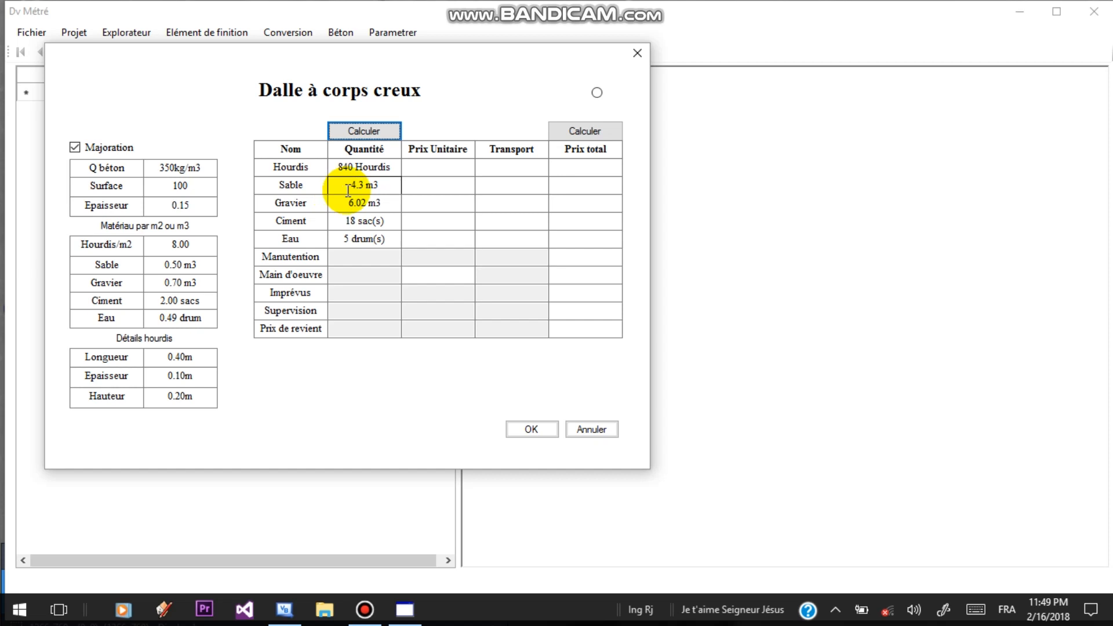
Enter the unit prices: 25 for Hourdis, 1500 for Sable, 1500 for Gravier, 500 for Ciment and 250 for Eau
left_click(434, 167)
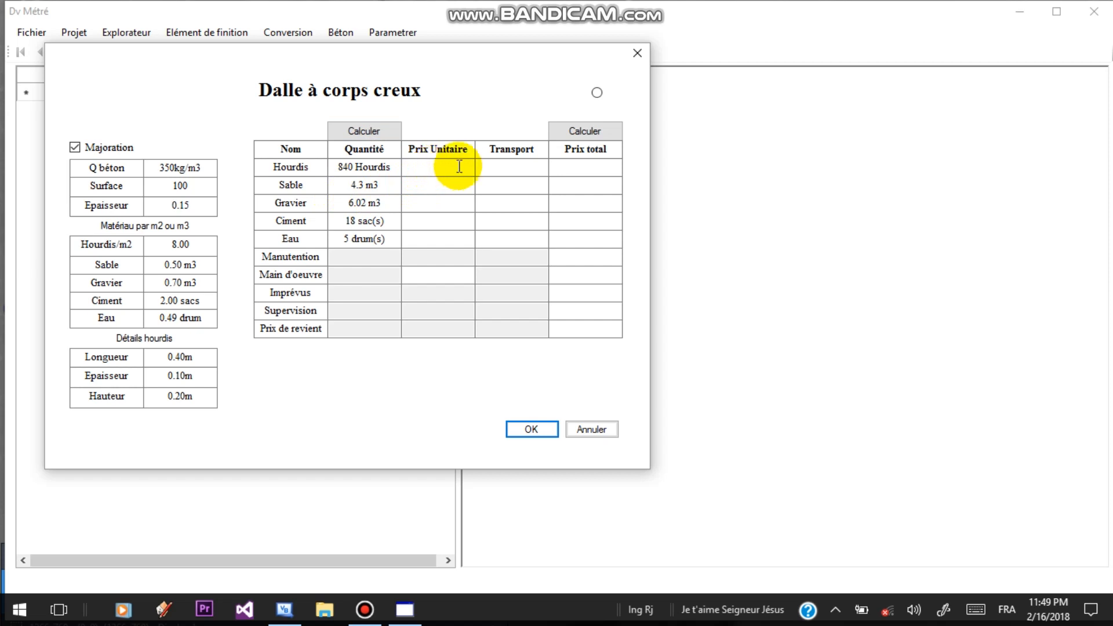
type("25")
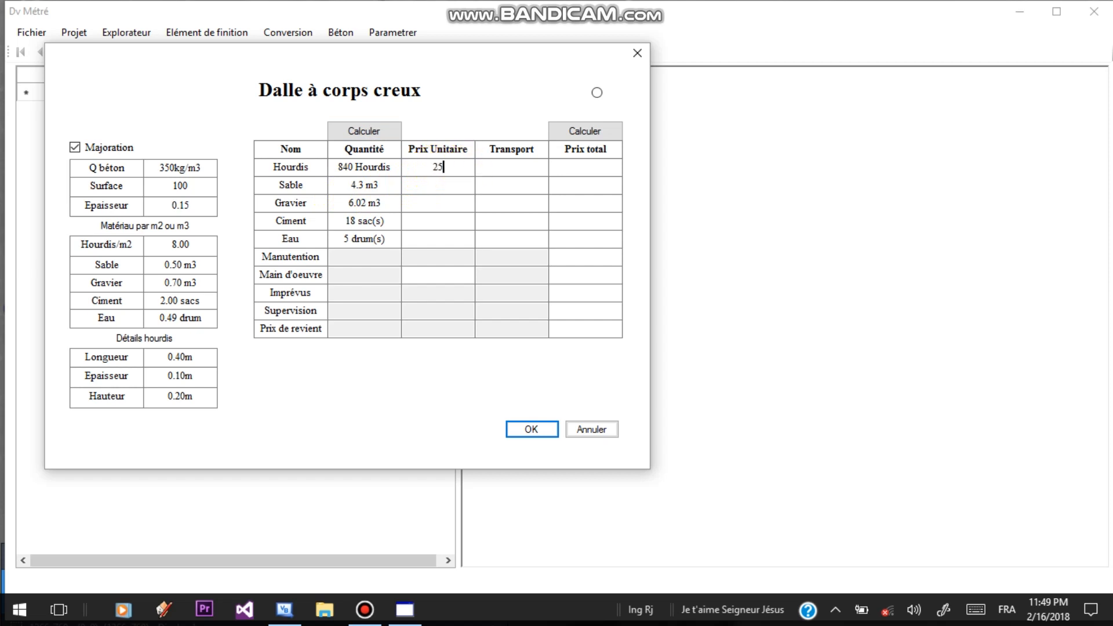
left_click(447, 194)
type("1500")
left_click(445, 204)
type("1500")
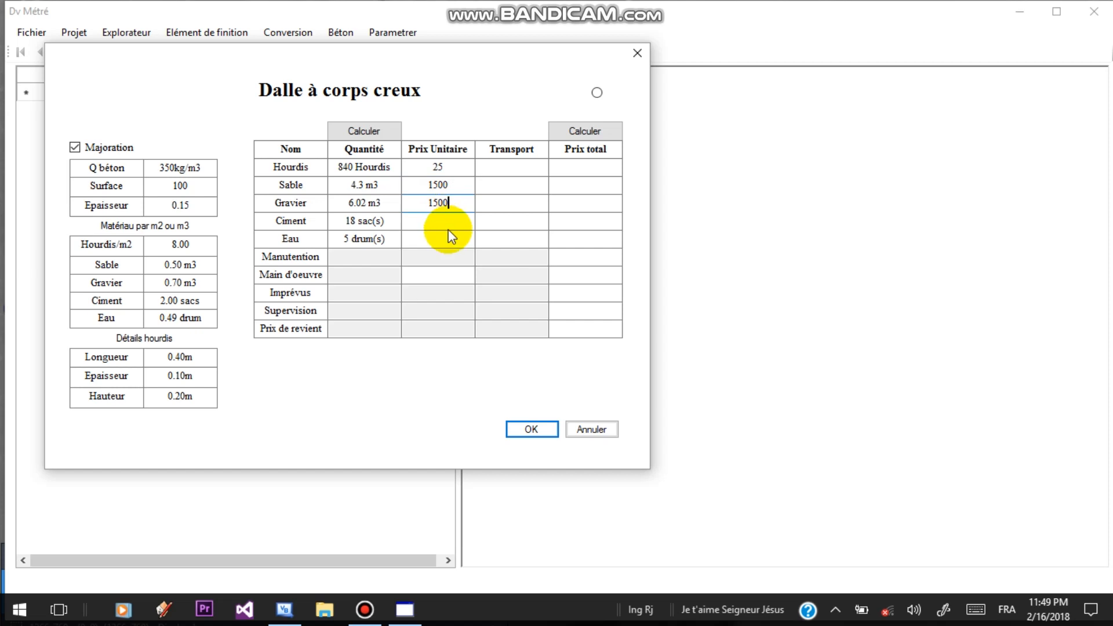
left_click(444, 224)
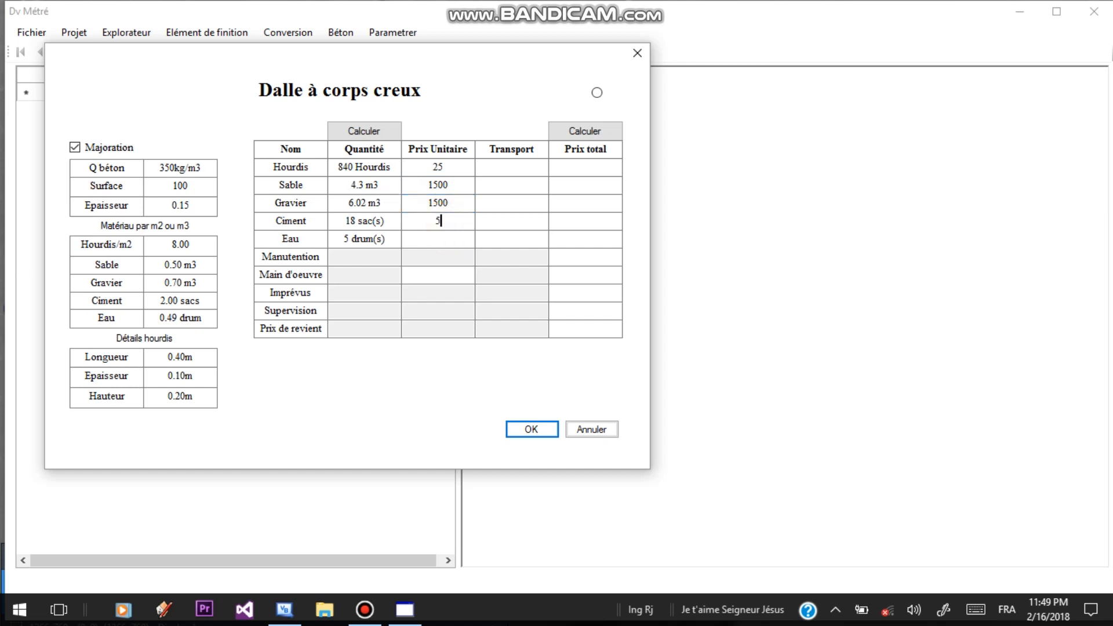
type("500")
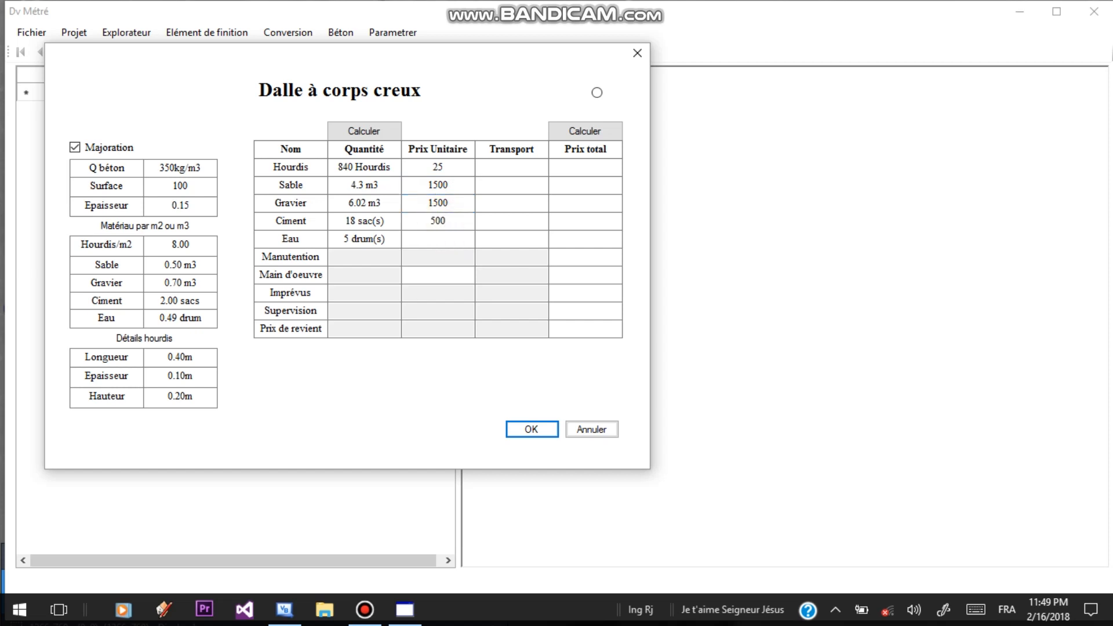
left_click(438, 239)
type("250")
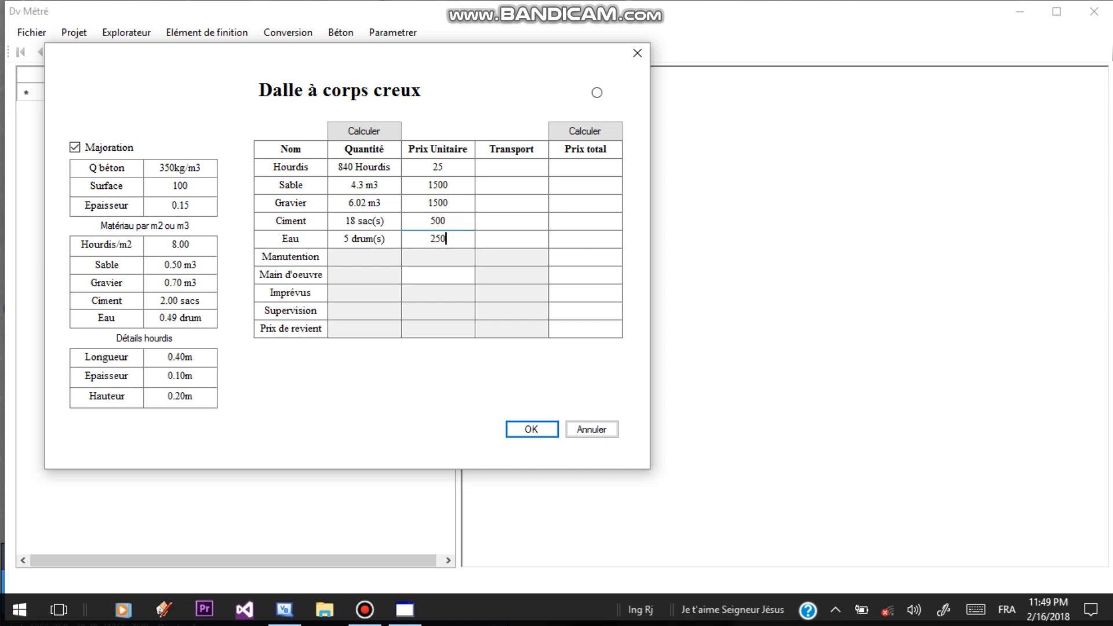
Set the Main d'oeuvre unit price to 2500 and calculate the total prices
left_click(449, 275)
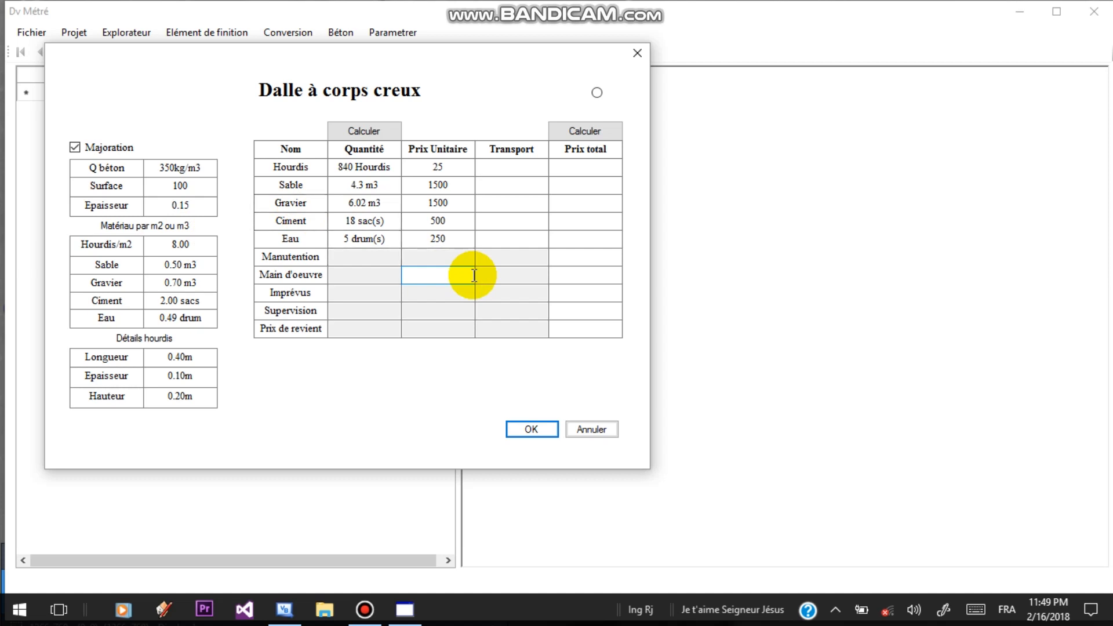
type("2500")
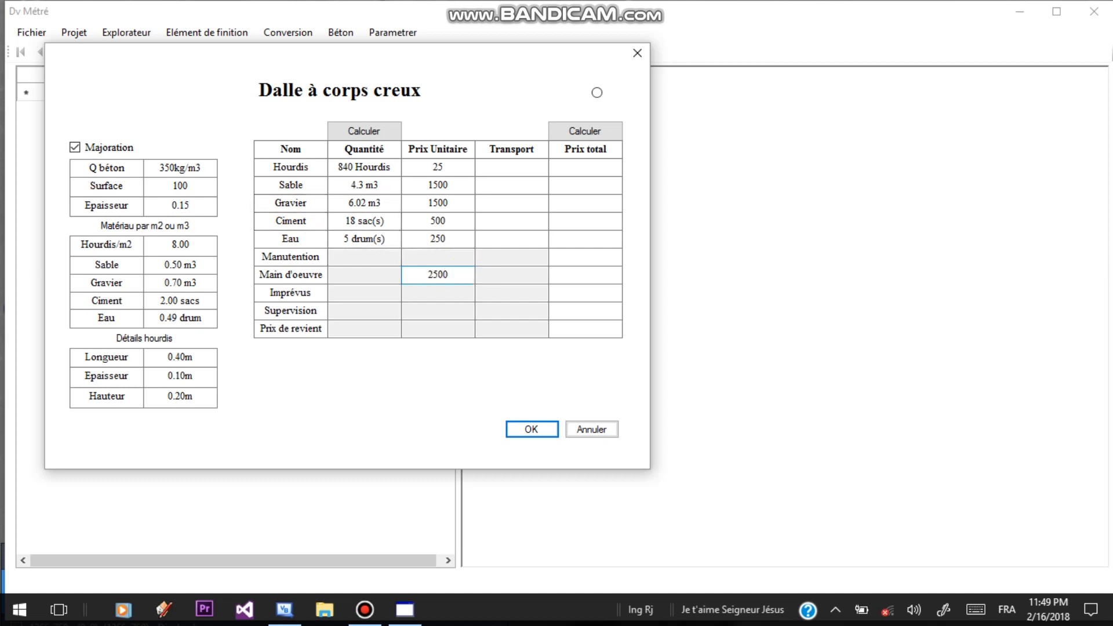
left_click(513, 273)
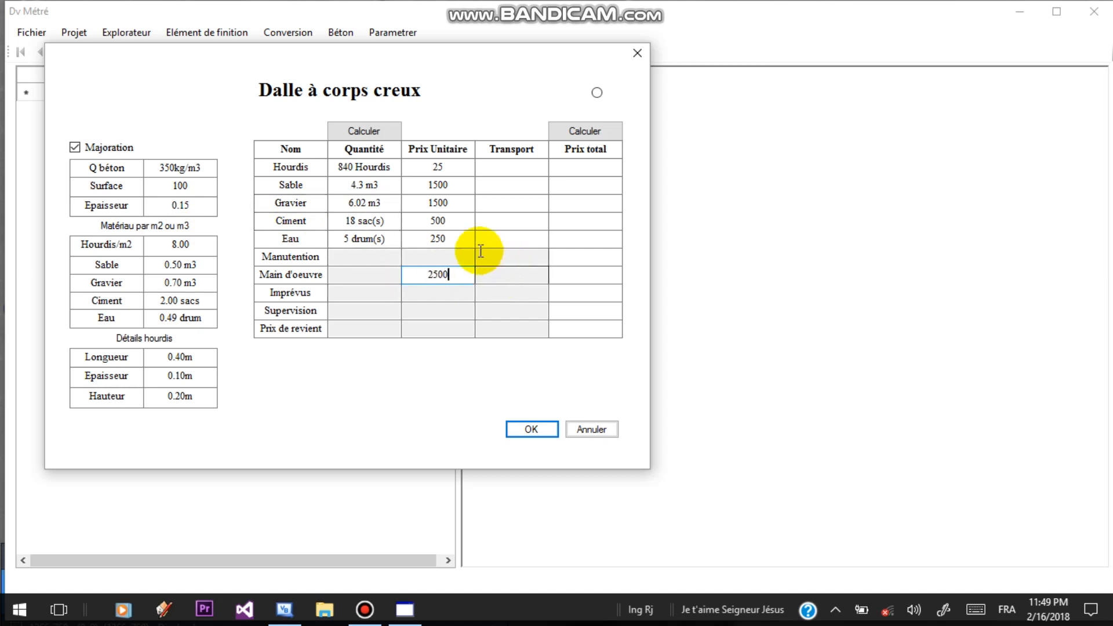
left_click(595, 130)
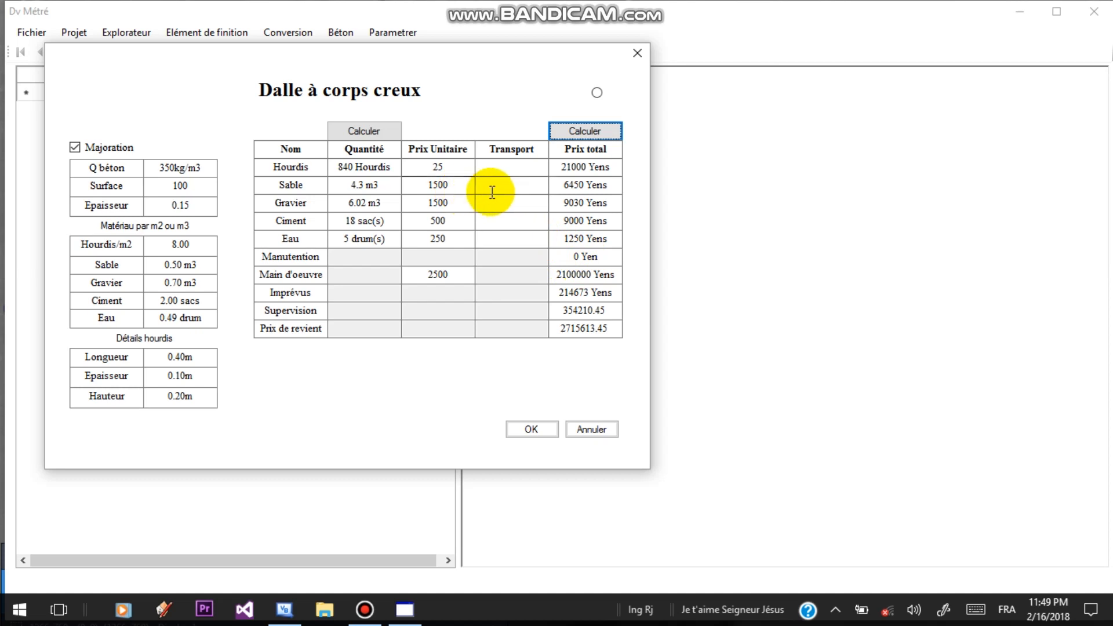
Enter transport costs of 2.5 for Hourdis, 150 for Sable, 150 for Gravier, 50 for Ciment and 25 for Eau, and recalculate the totals
left_click(505, 170)
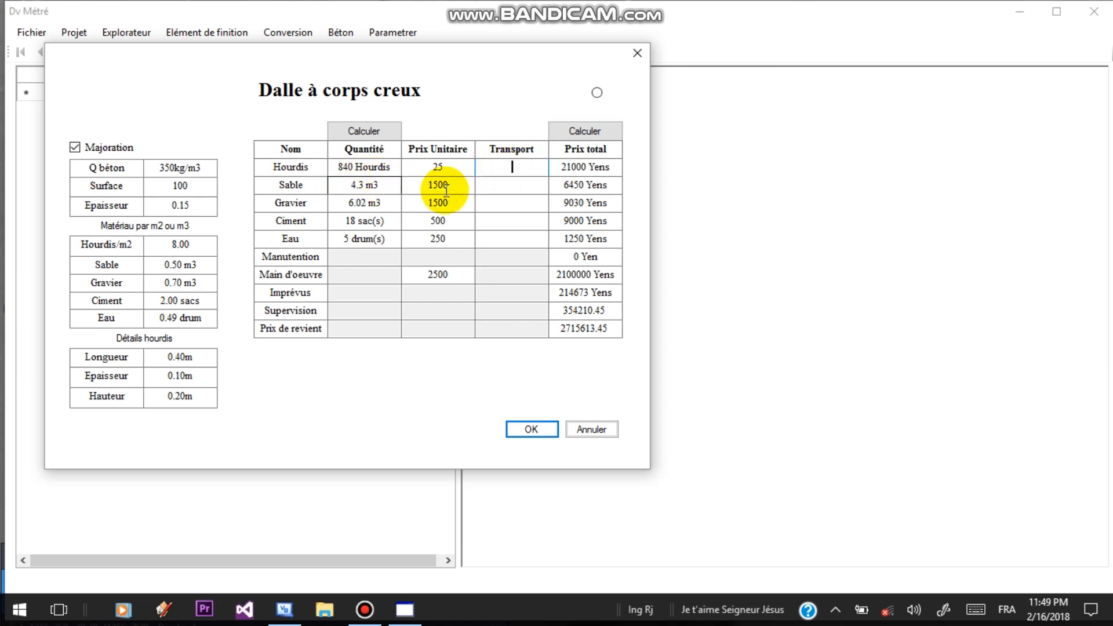
type("2.5")
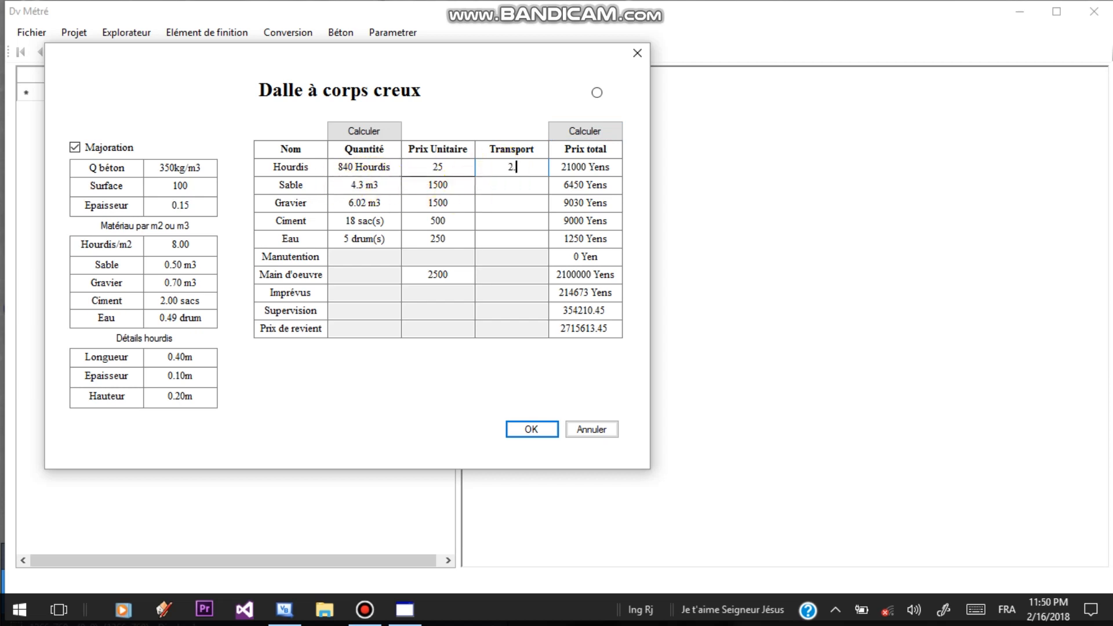
left_click(510, 188)
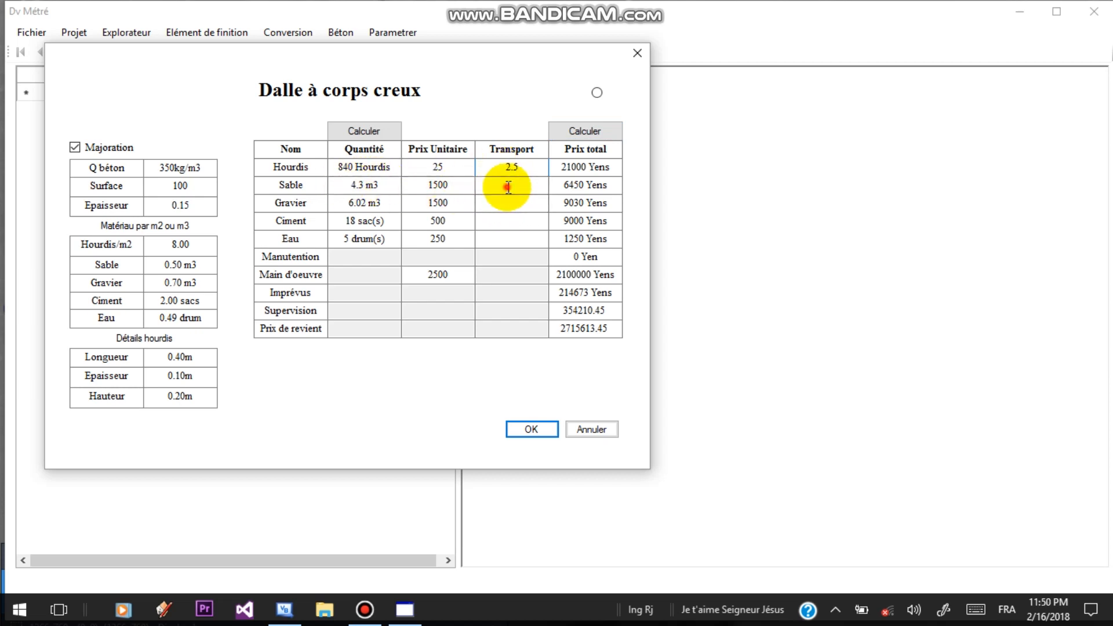
type("150")
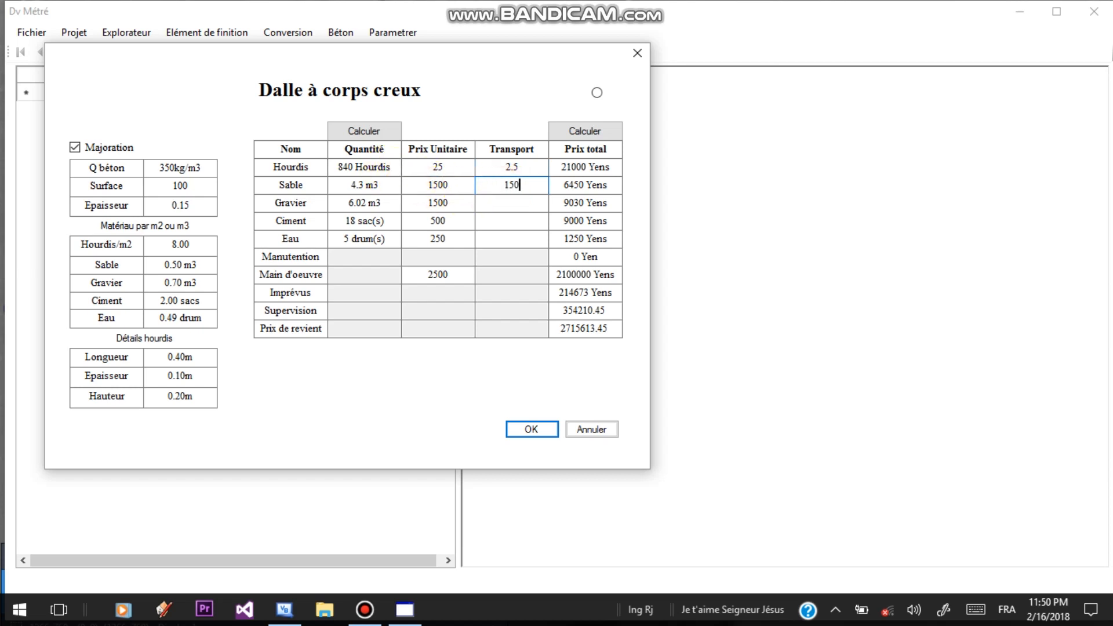
left_click(511, 205)
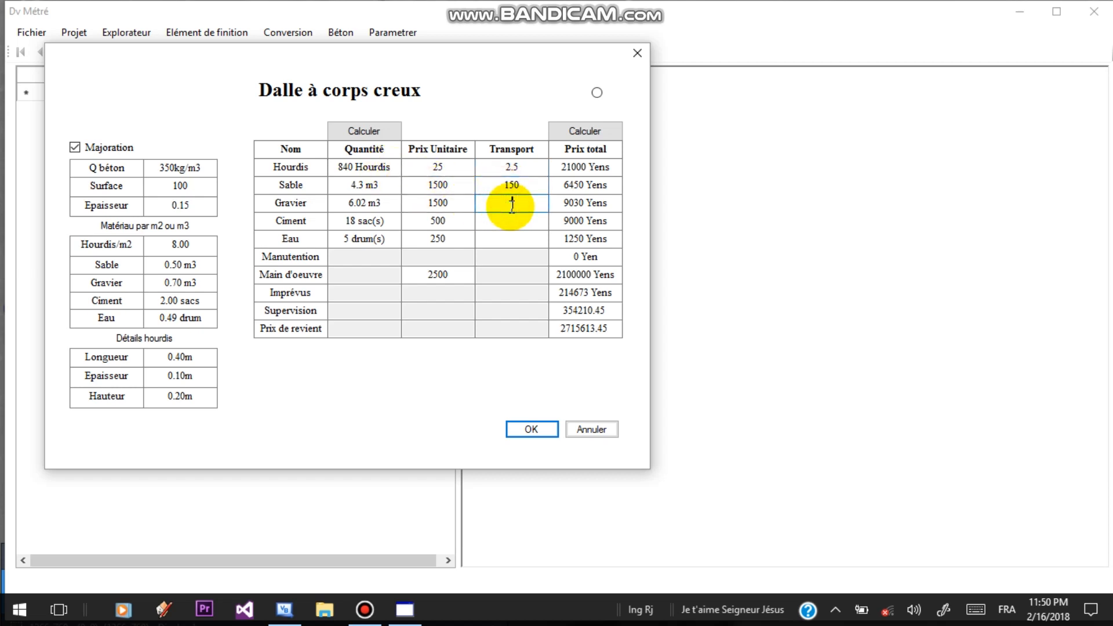
type("150")
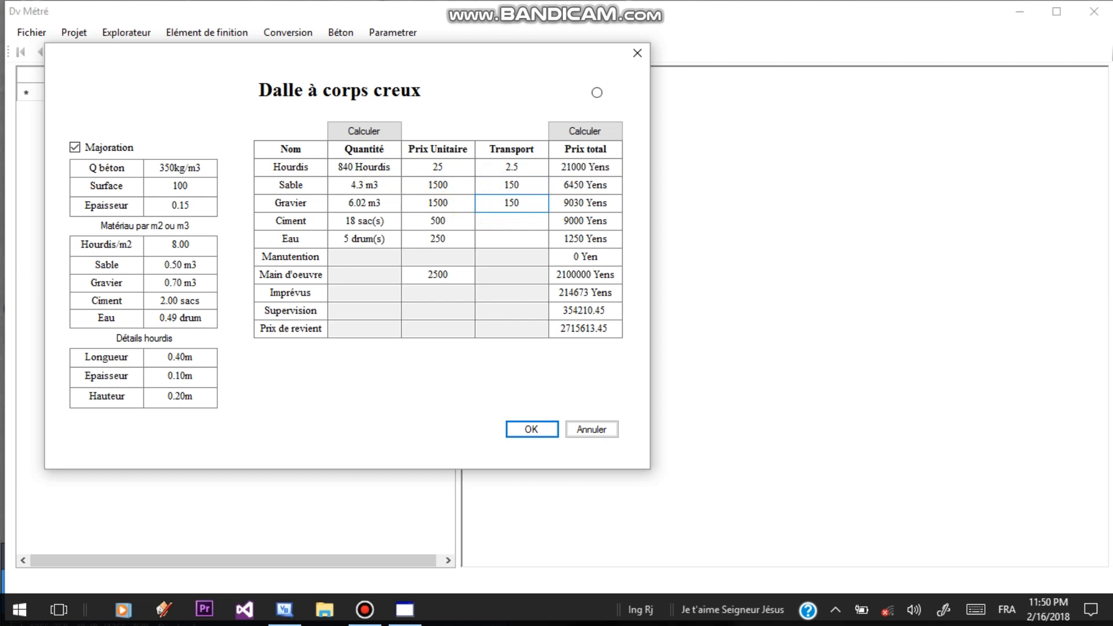
left_click(524, 222)
type("50")
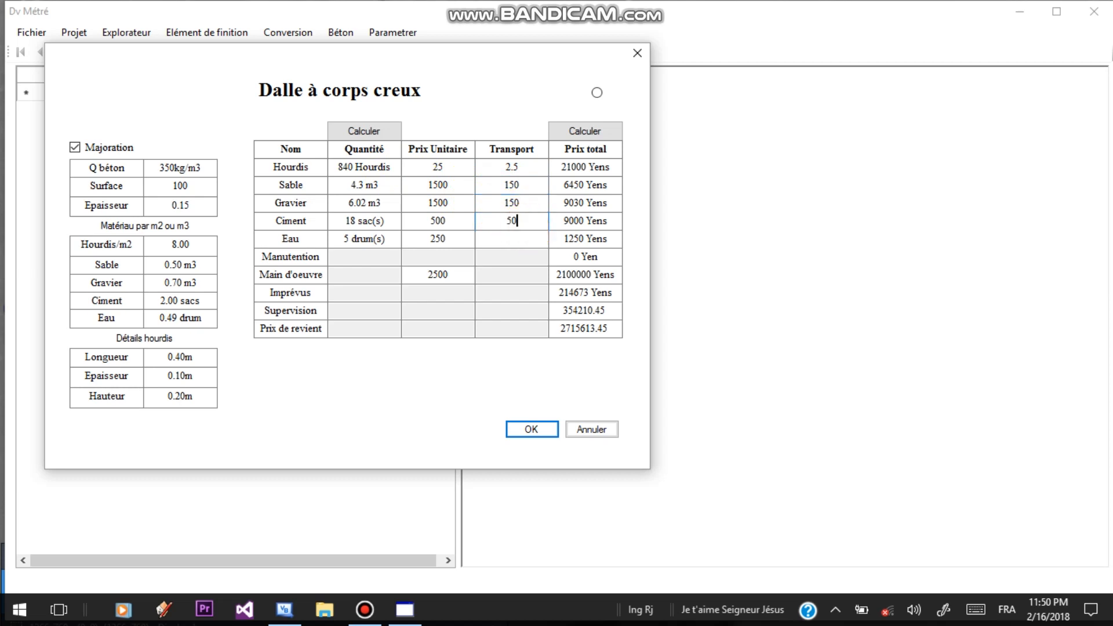
left_click(529, 238)
type("25")
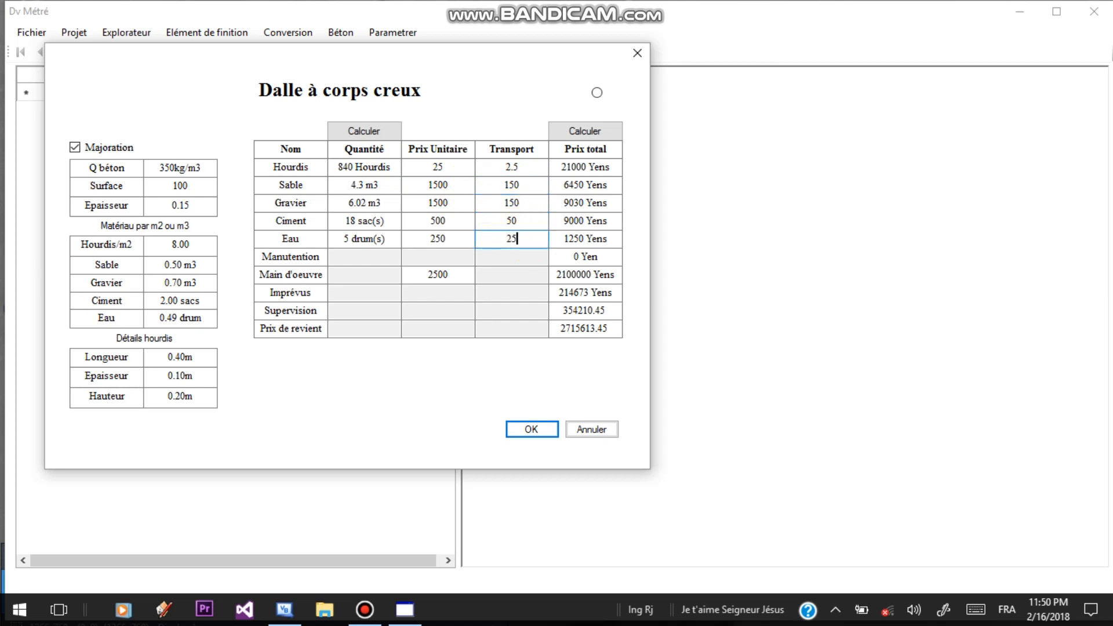
left_click(587, 133)
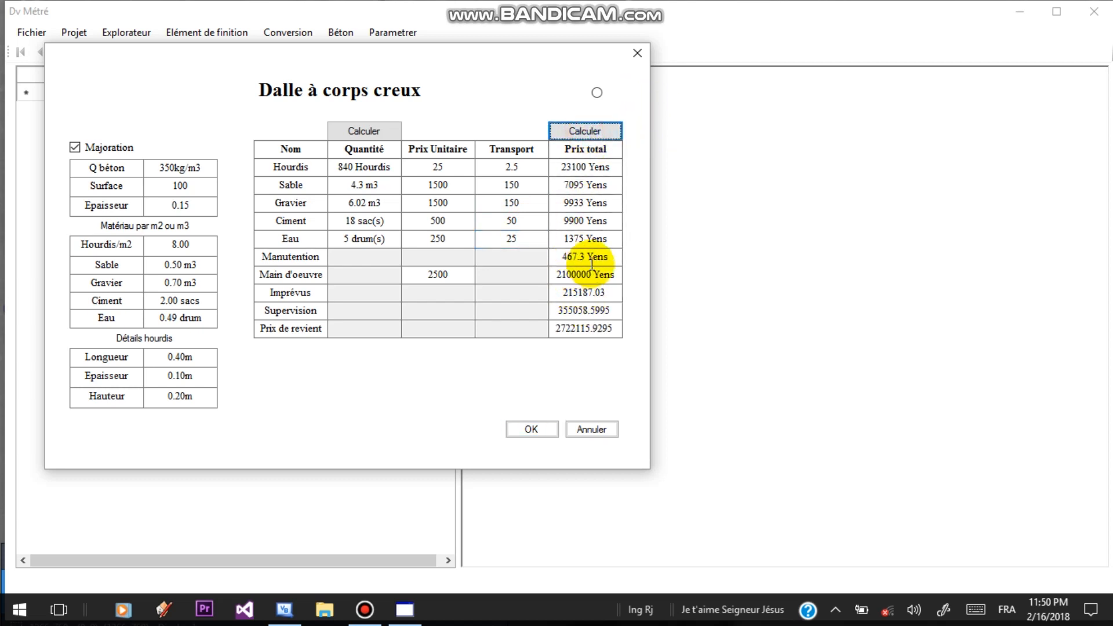
Change the project currency to Dollar and recalculate the slab's total prices in it
left_click_drag(388, 61, 499, 130)
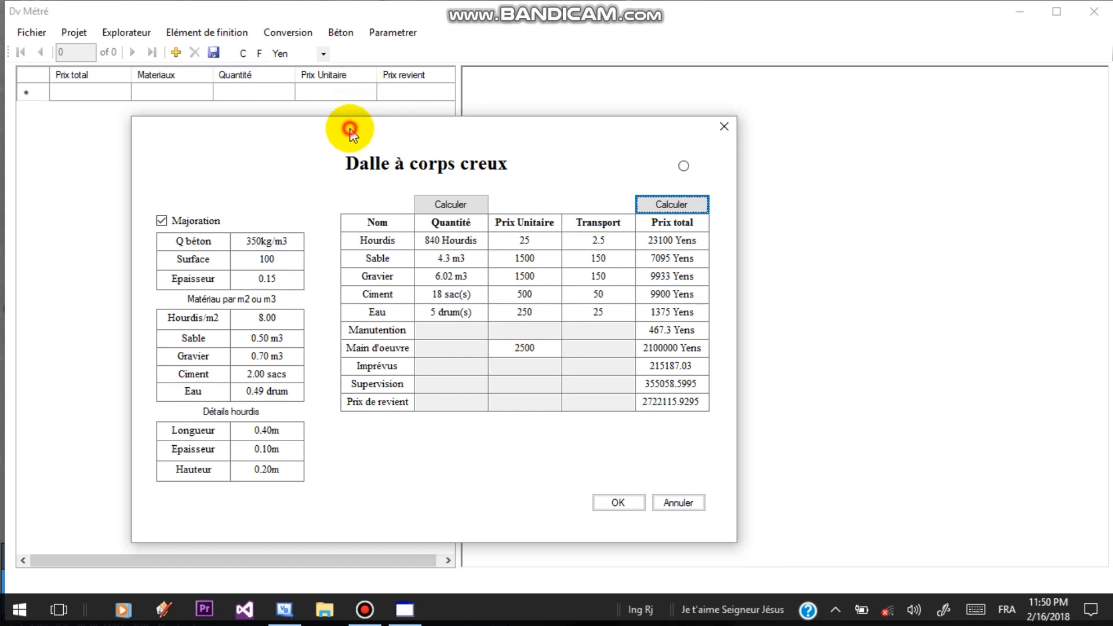
left_click_drag(350, 127, 407, 109)
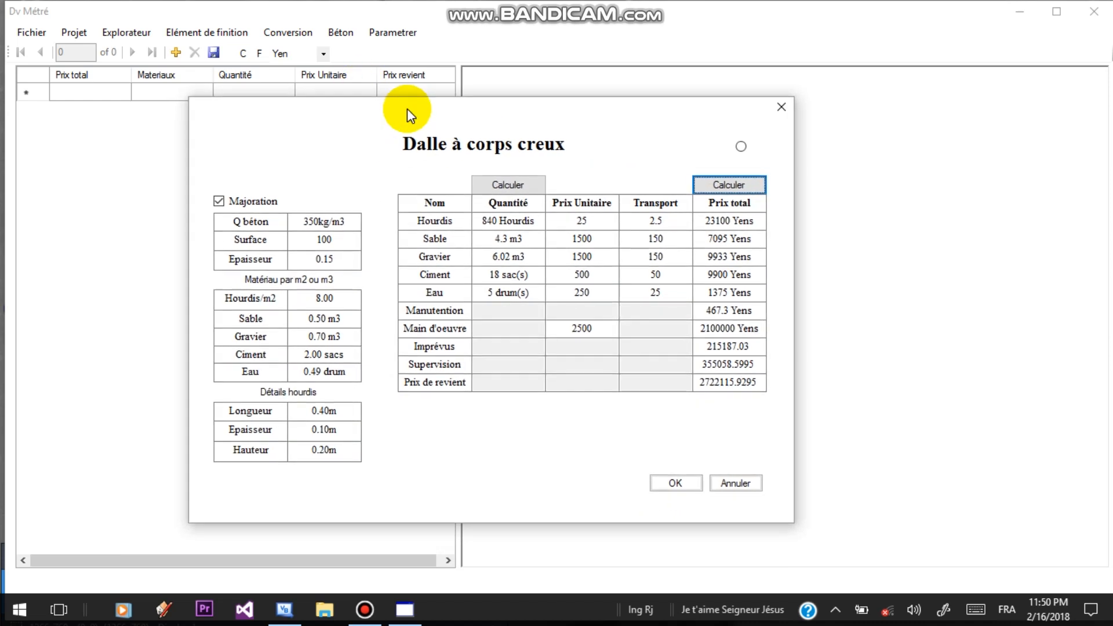
left_click(324, 54)
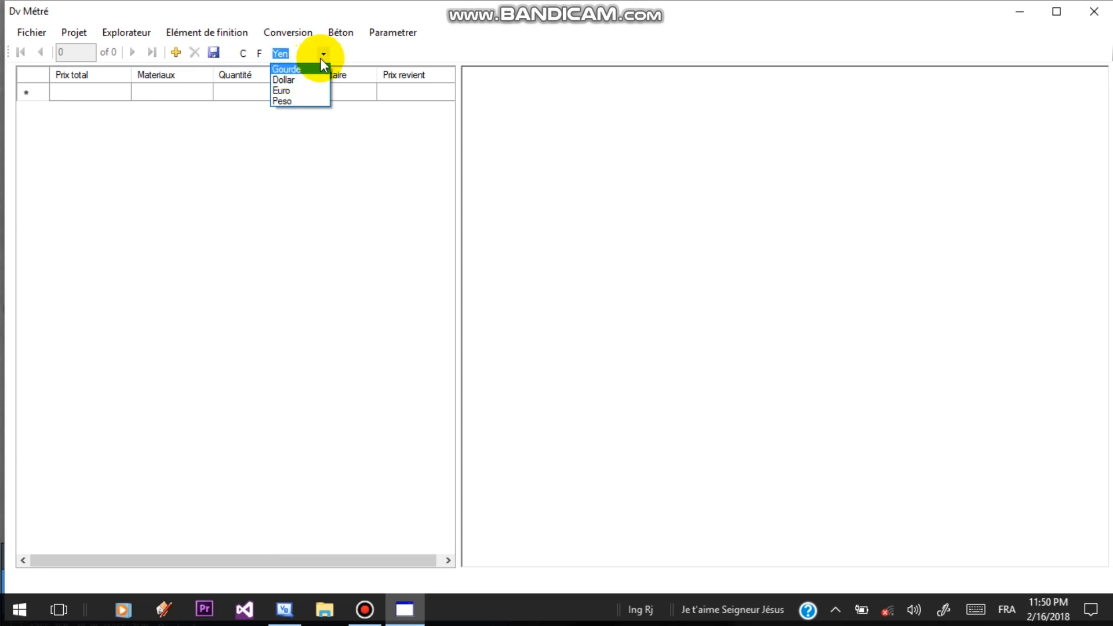
left_click(293, 80)
left_click(400, 615)
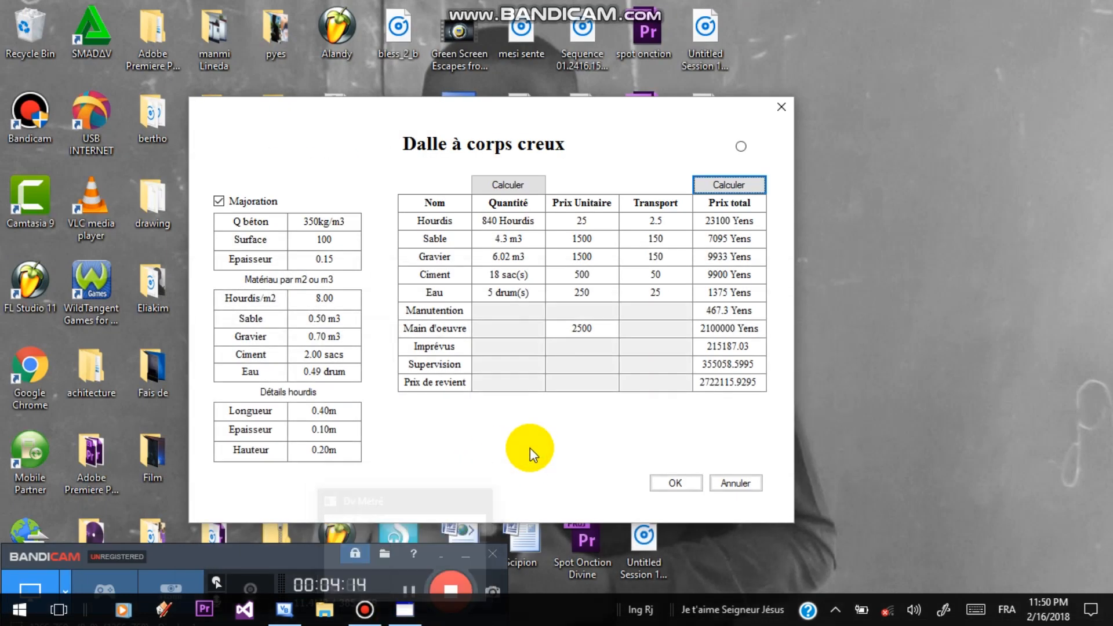
left_click(725, 186)
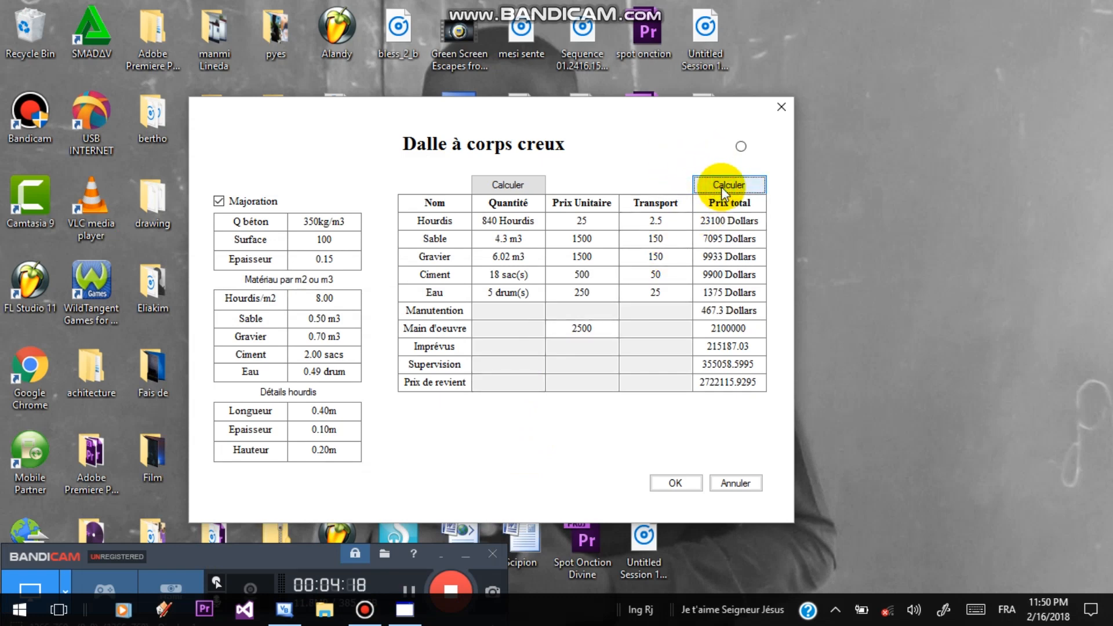